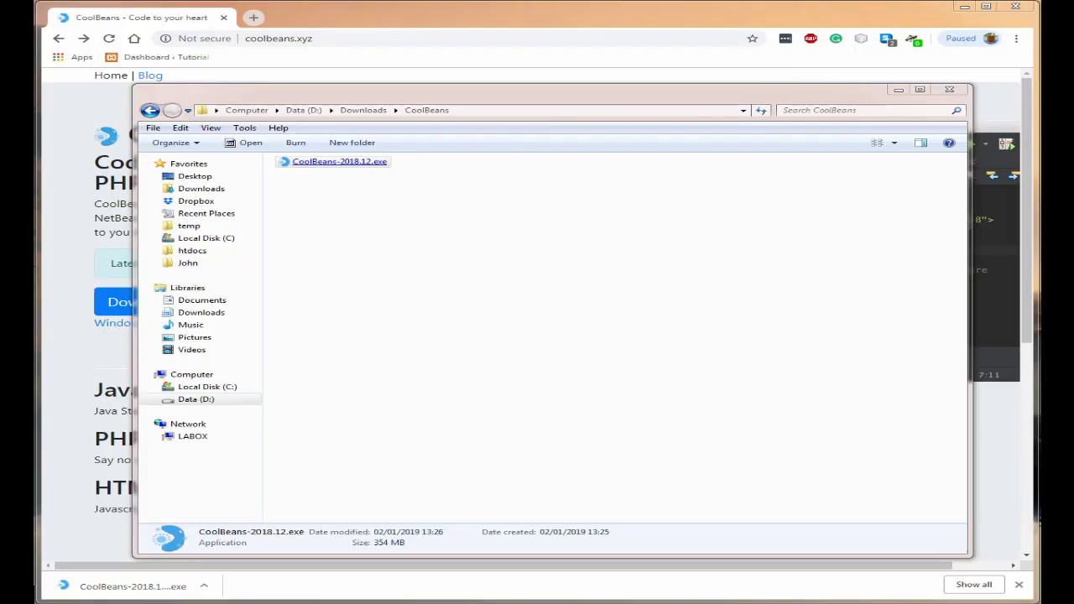
Bring the browser showing coolbeans.xyz in front of the file window
left_click(277, 37)
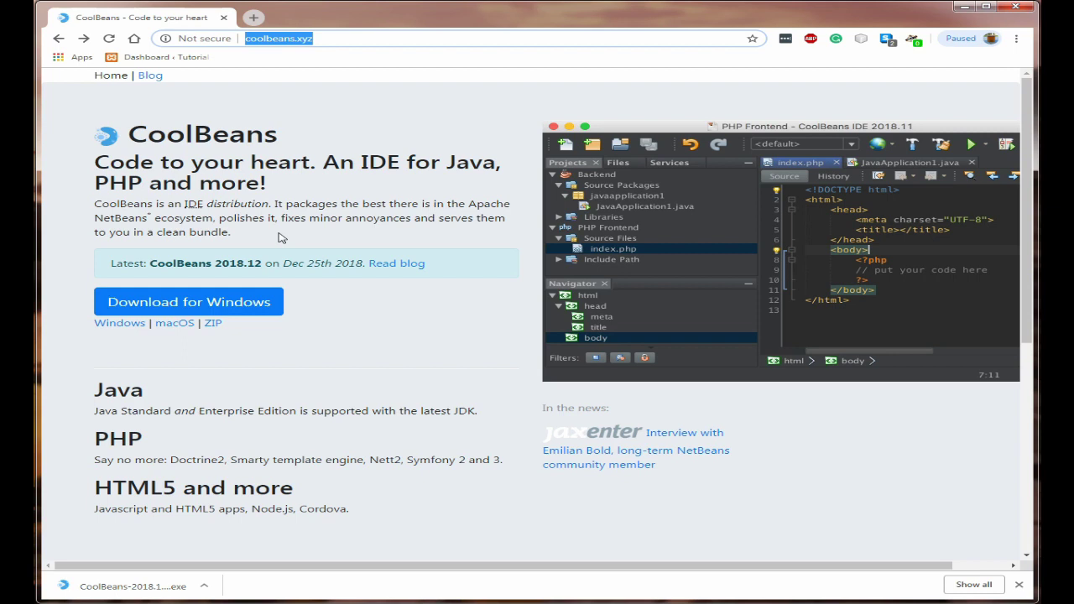
Scroll the coolbeans.xyz page down to the 'What is an IDE distribution?' section and footer
scroll(417, 362, "down", 2)
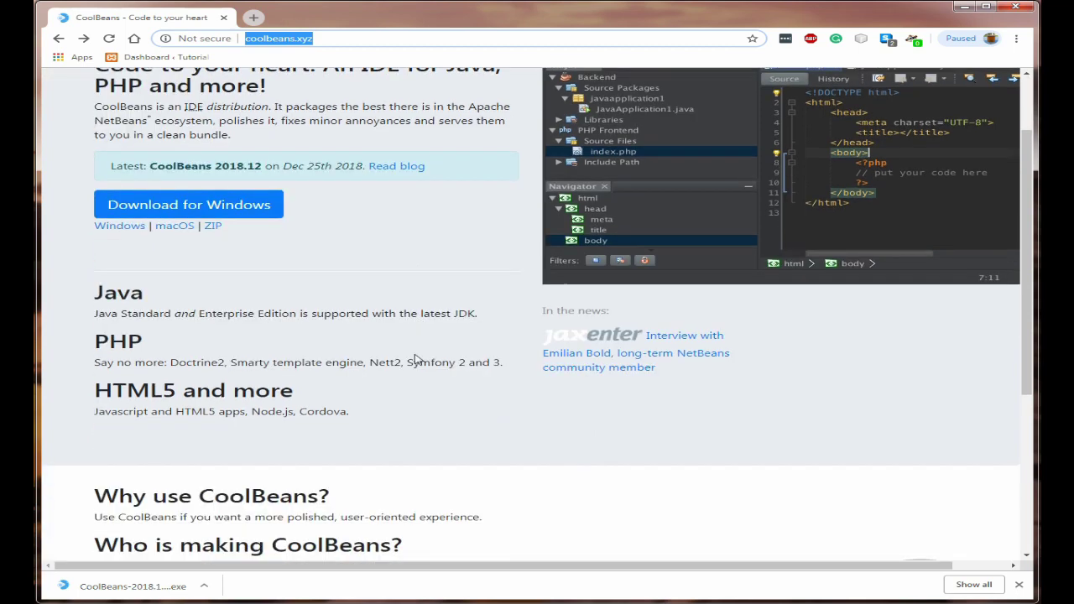
scroll(382, 265, "down", 5)
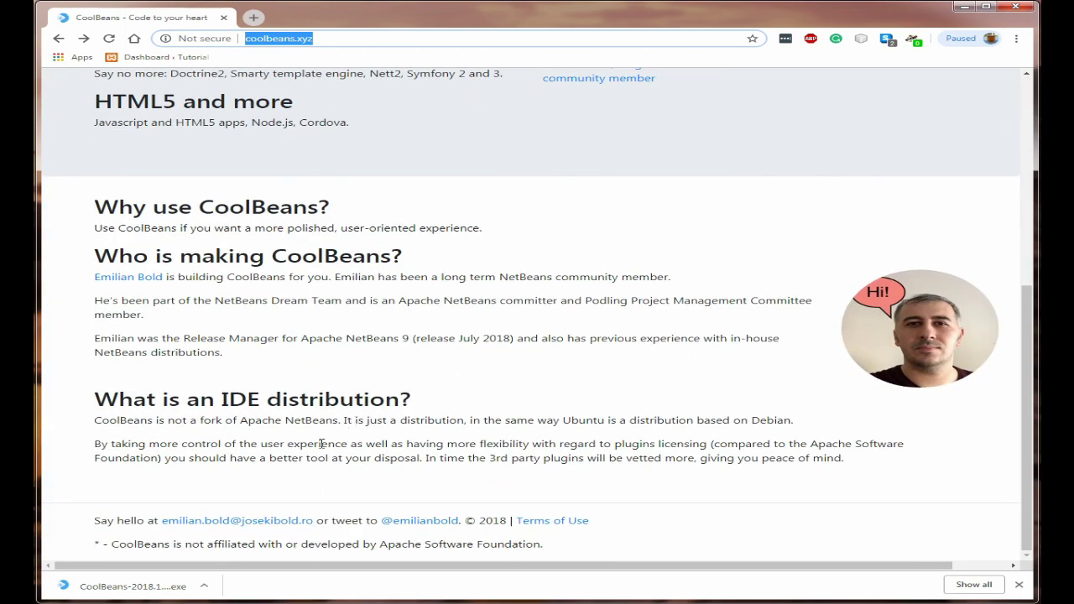
scroll(451, 395, "up", 7)
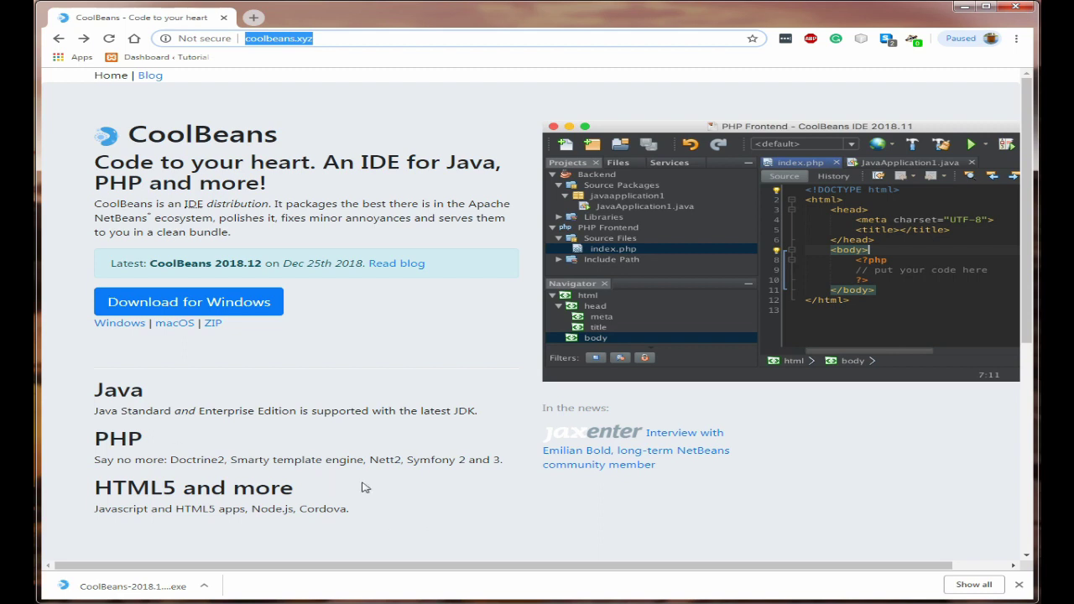
scroll(365, 488, "down", 2)
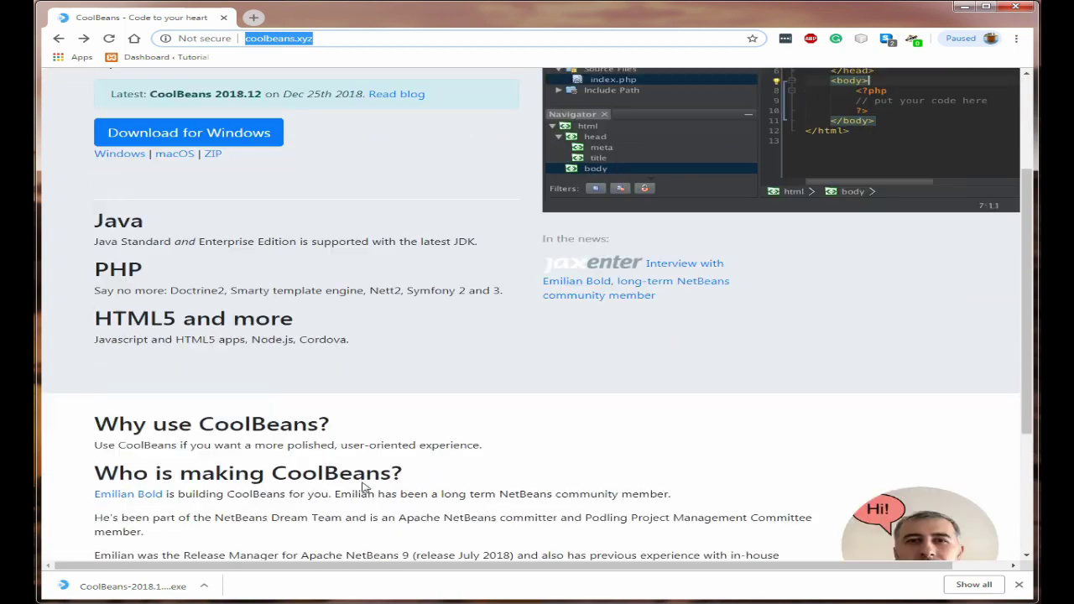
scroll(503, 377, "down", 3)
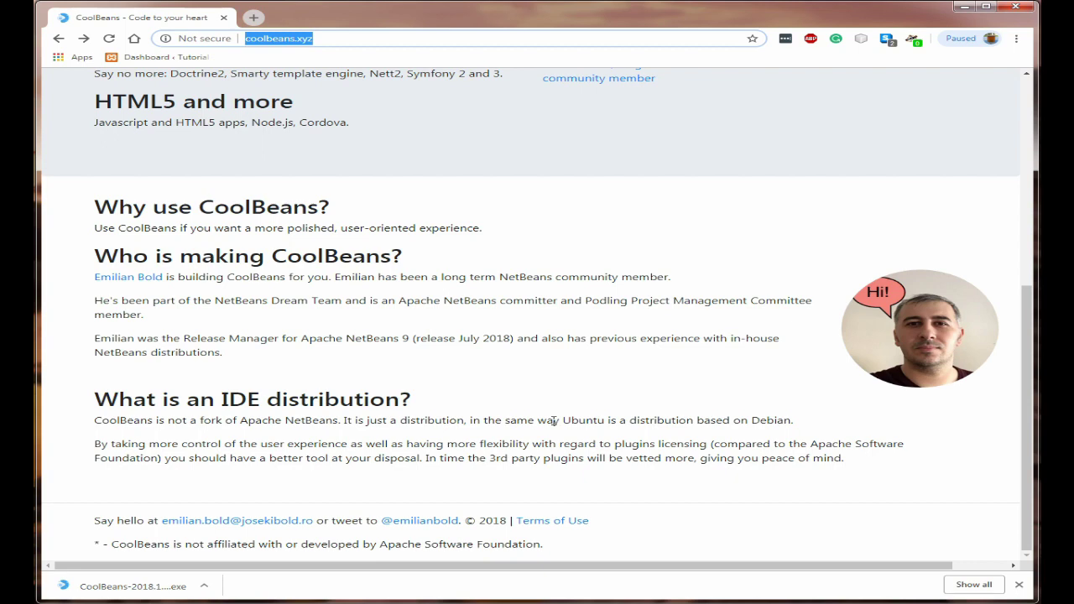
Scroll back to the top of coolbeans.xyz near the Download for Windows offer
scroll(554, 419, "up", 5)
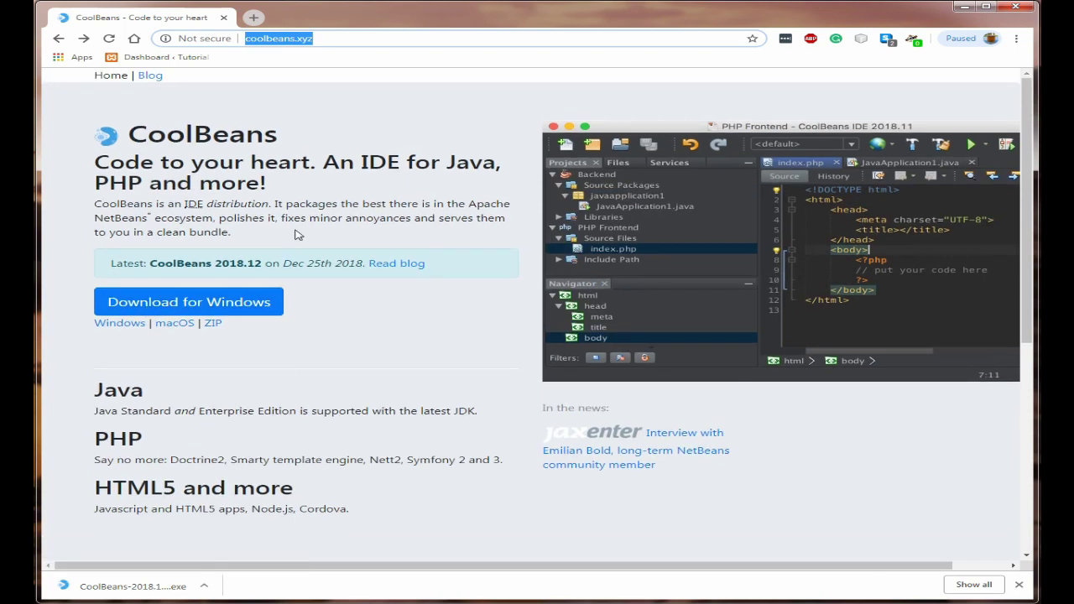
scroll(330, 344, "down", 1)
scroll(330, 344, "down", 1)
scroll(329, 344, "up", 1)
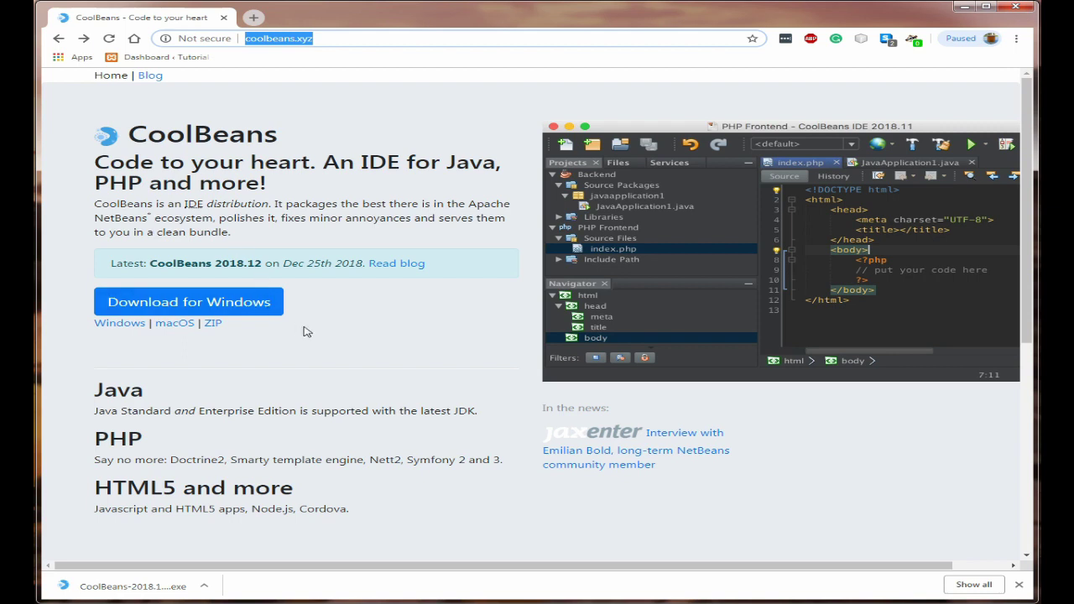
Start the CoolBeans 2018.12 Windows download, then cancel it as a duplicate
left_click(184, 312)
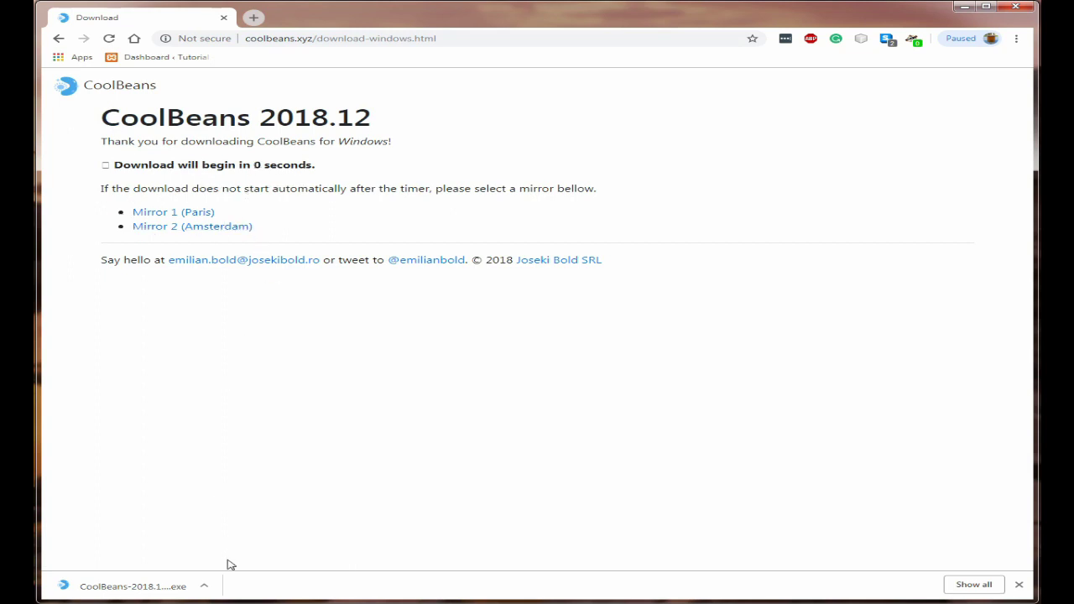
left_click(205, 584)
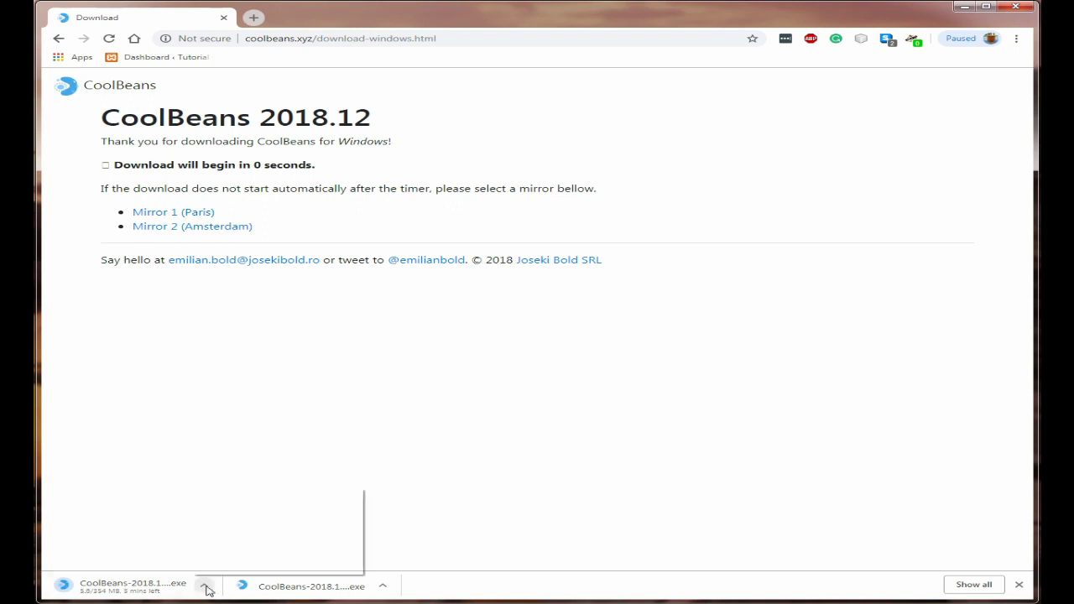
left_click(230, 566)
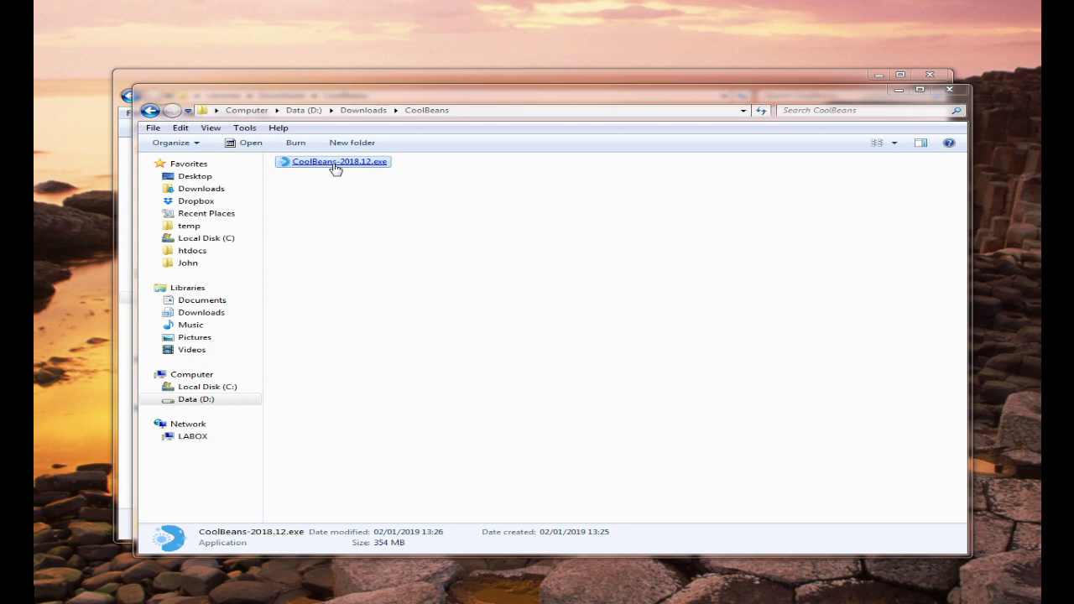
Run CoolBeans-2018.12.exe, allowing it past the unverified-publisher security warning
double_click(335, 166)
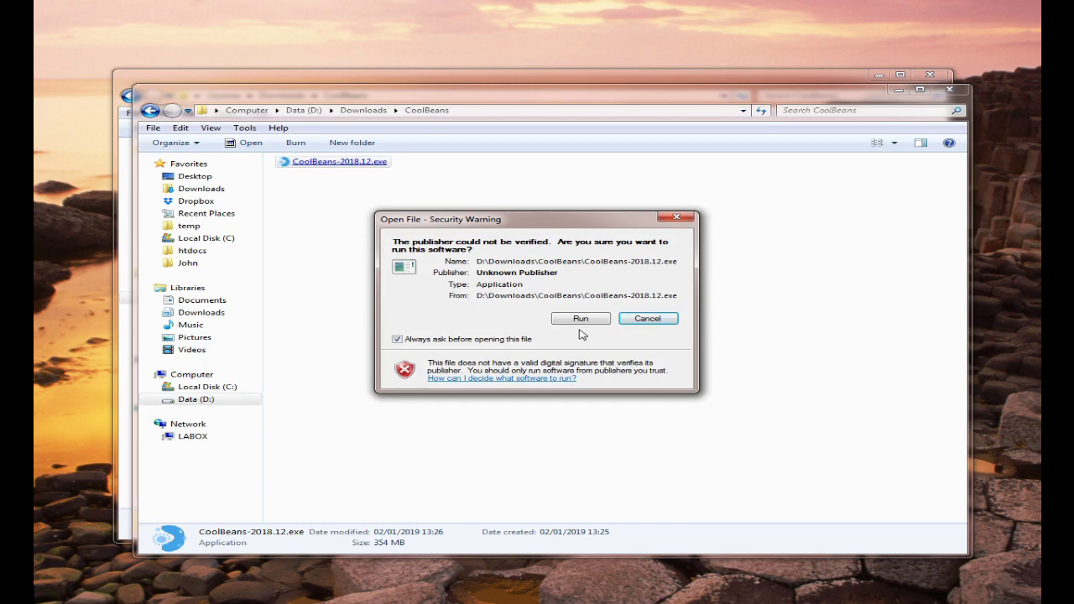
left_click(582, 318)
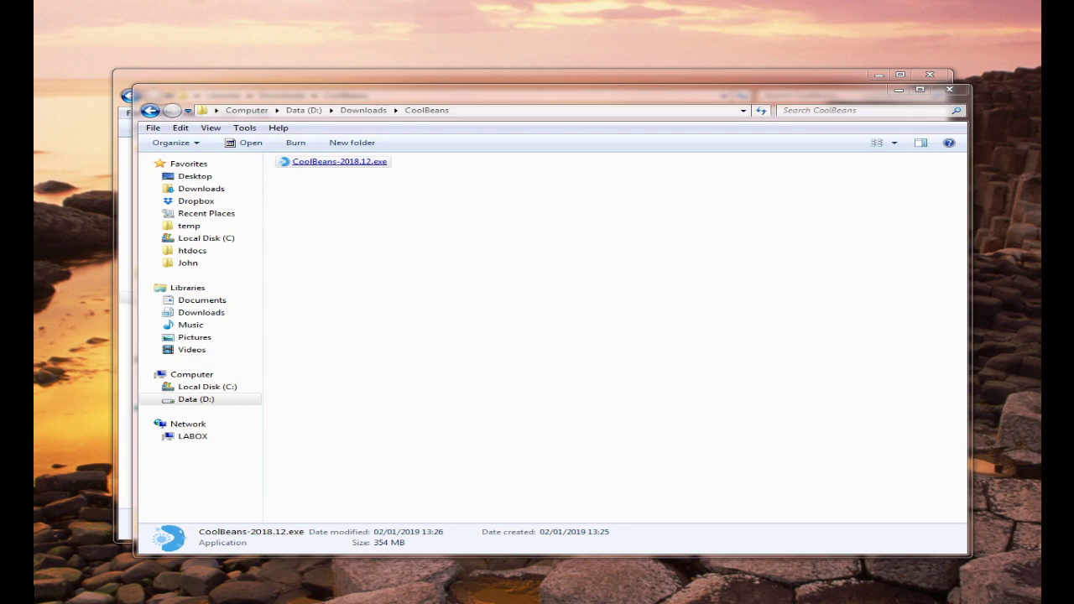
Accept the license, keep C:\Program Files\CoolBeans, add a desktop shortcut, and start installing
left_click_drag(667, 177, 593, 178)
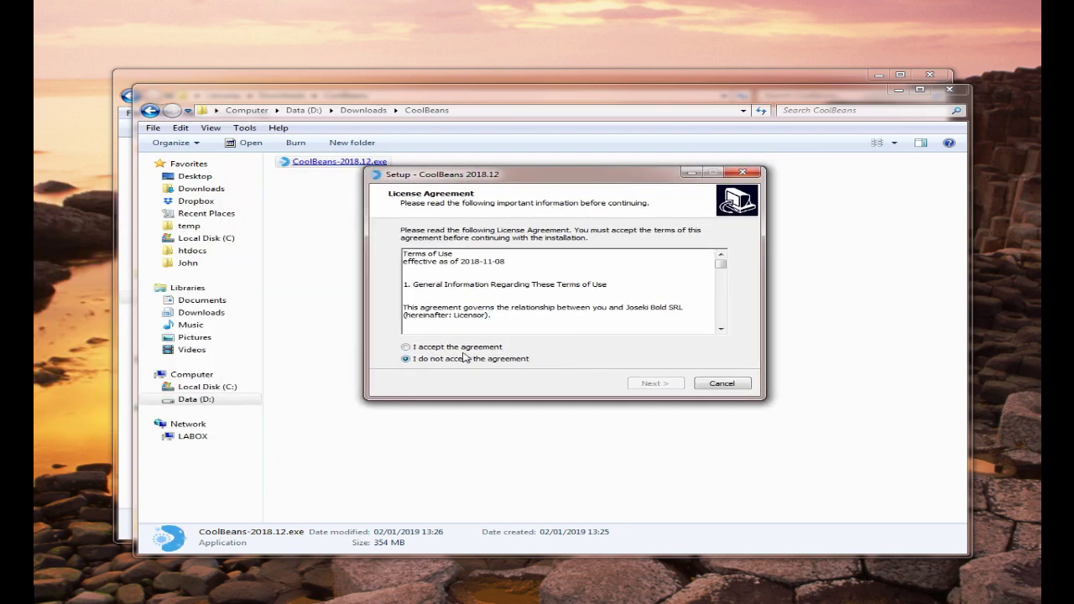
left_click(426, 348)
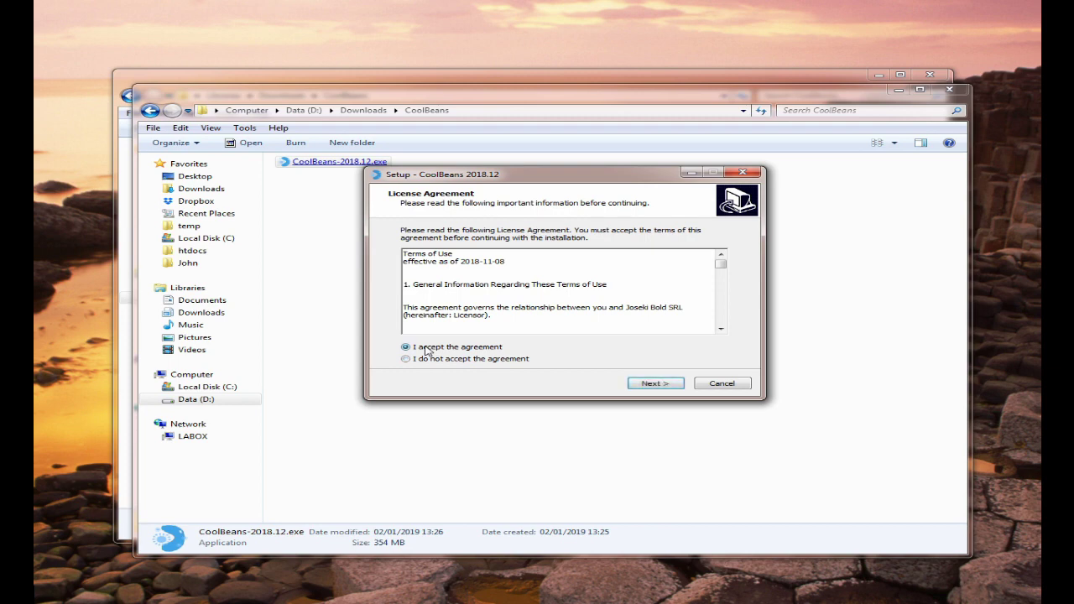
left_click(660, 388)
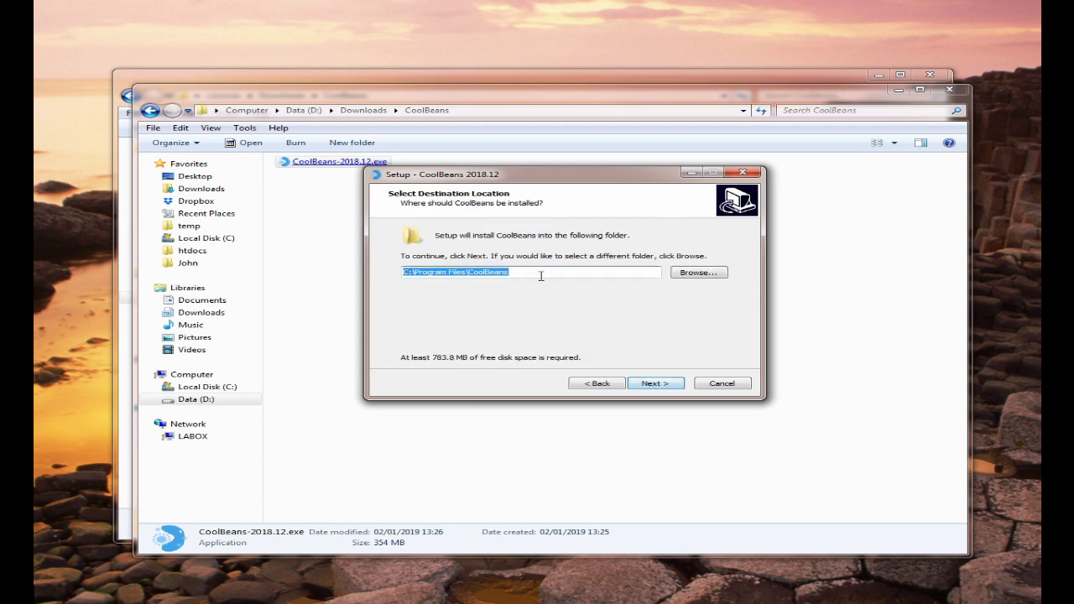
left_click(668, 385)
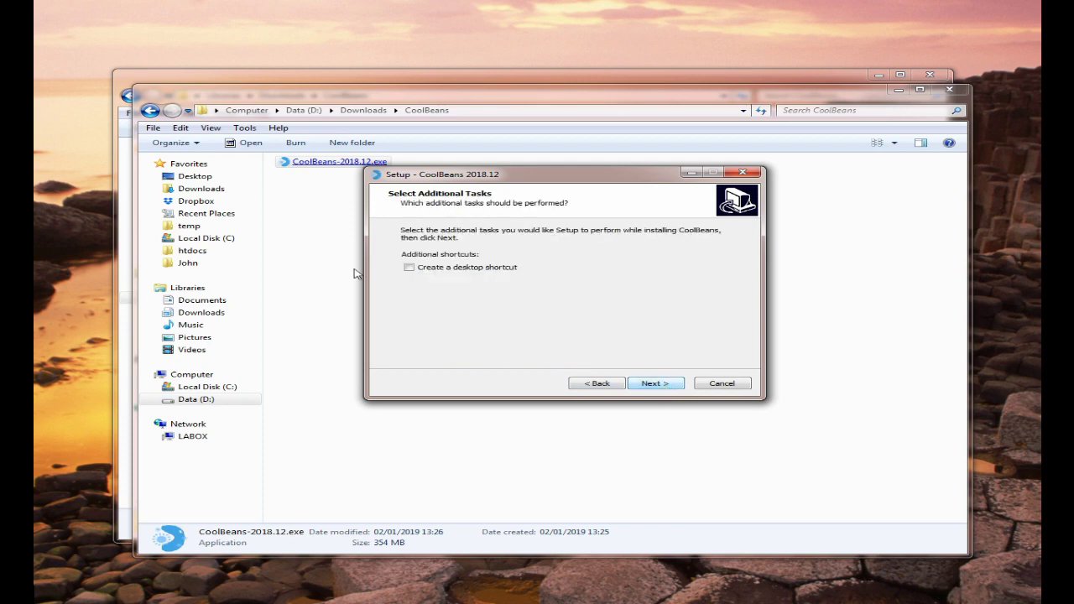
left_click(409, 268)
left_click(658, 383)
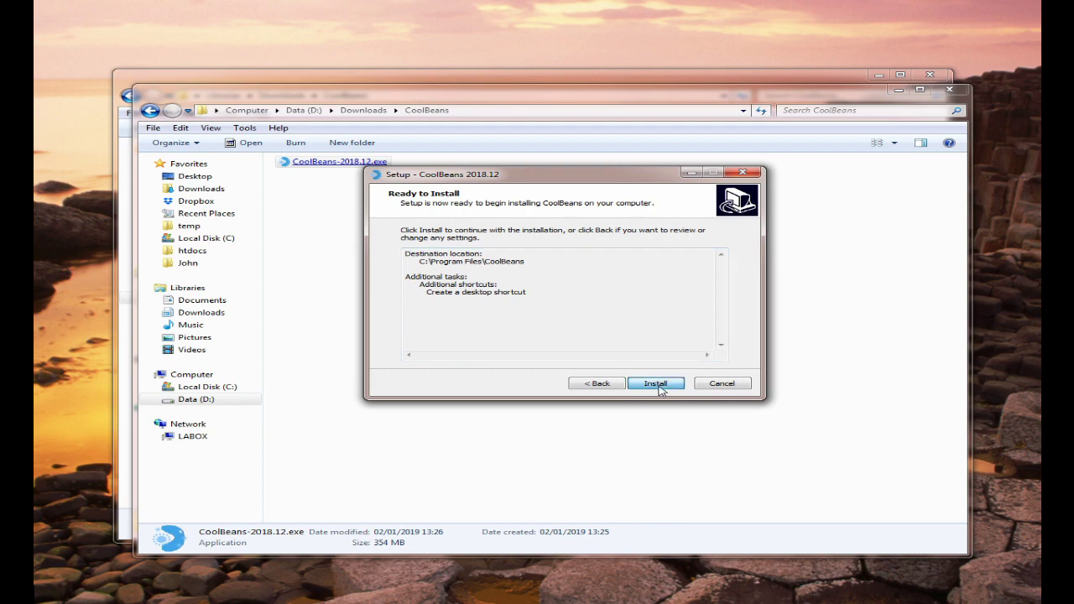
left_click(657, 384)
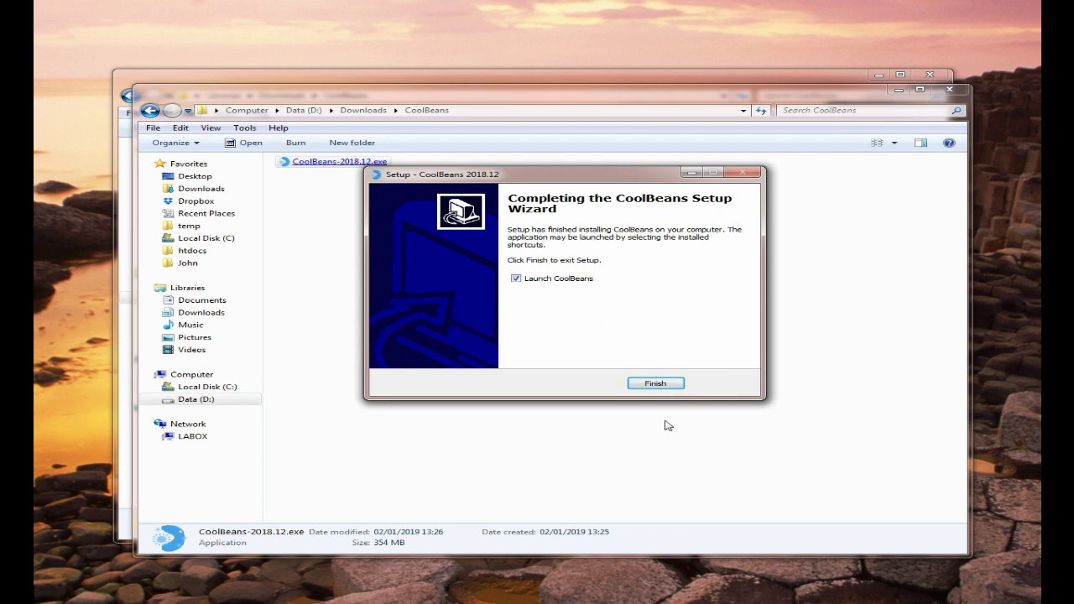
Launch CoolBeans maximized, minimize the Key Bindings panel to the edge, and heighten Projects
left_click(656, 384)
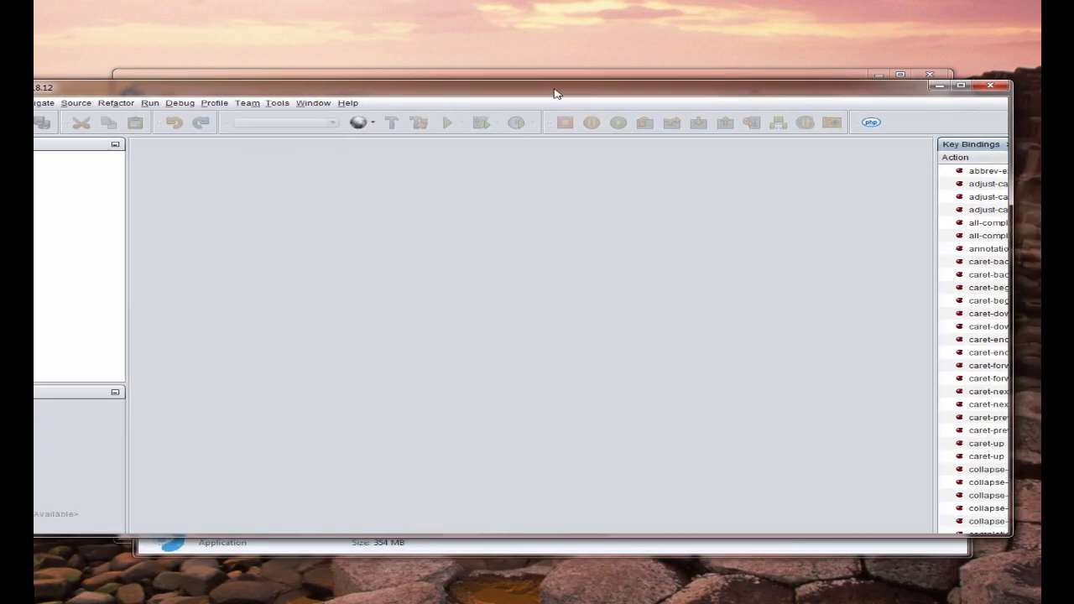
left_click(963, 86)
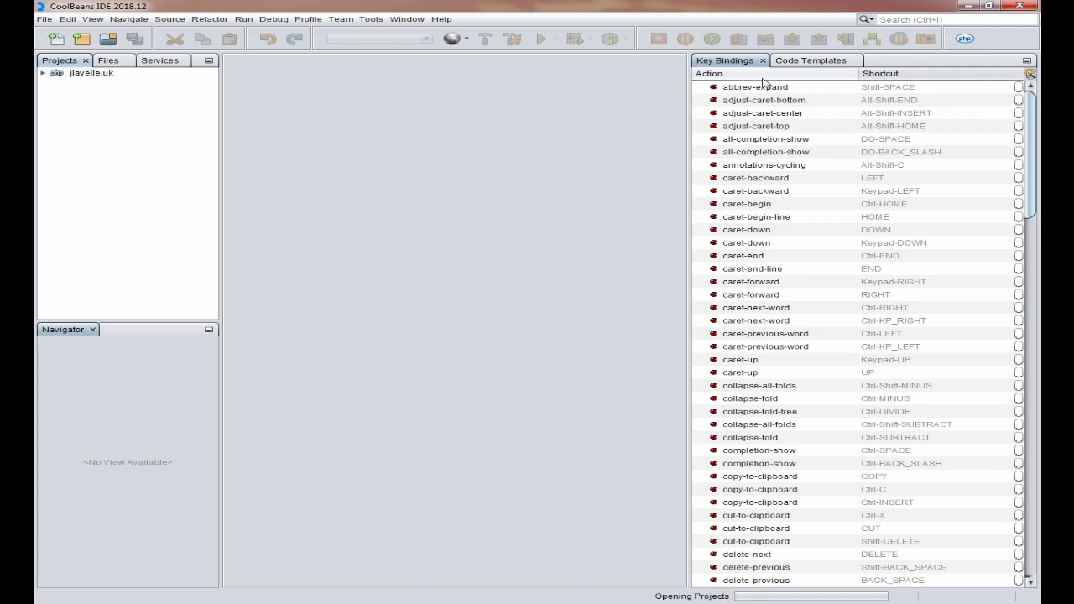
left_click_drag(686, 74, 863, 72)
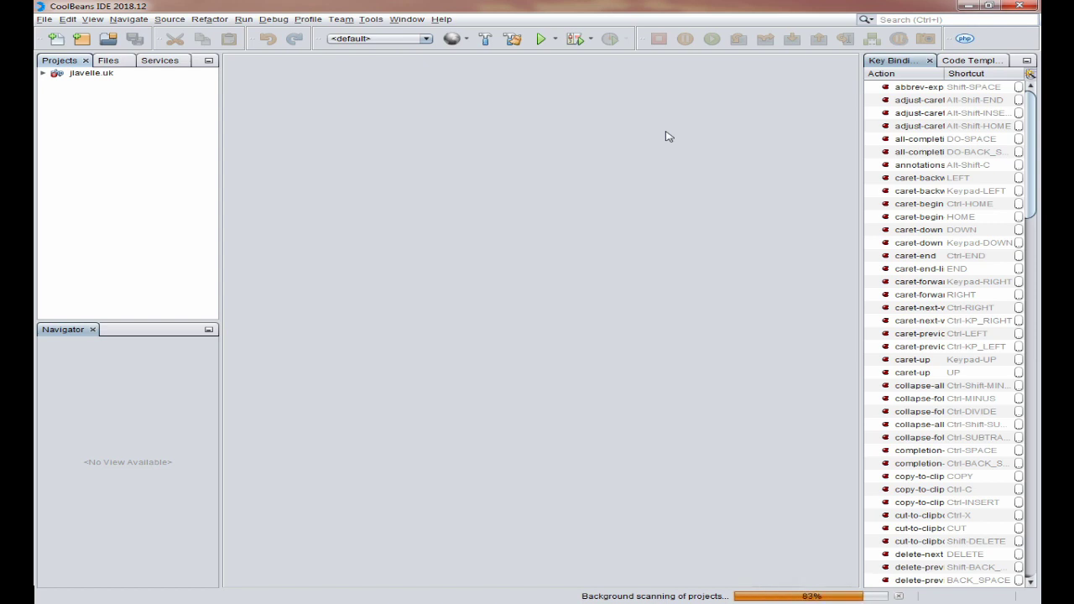
left_click(1026, 61)
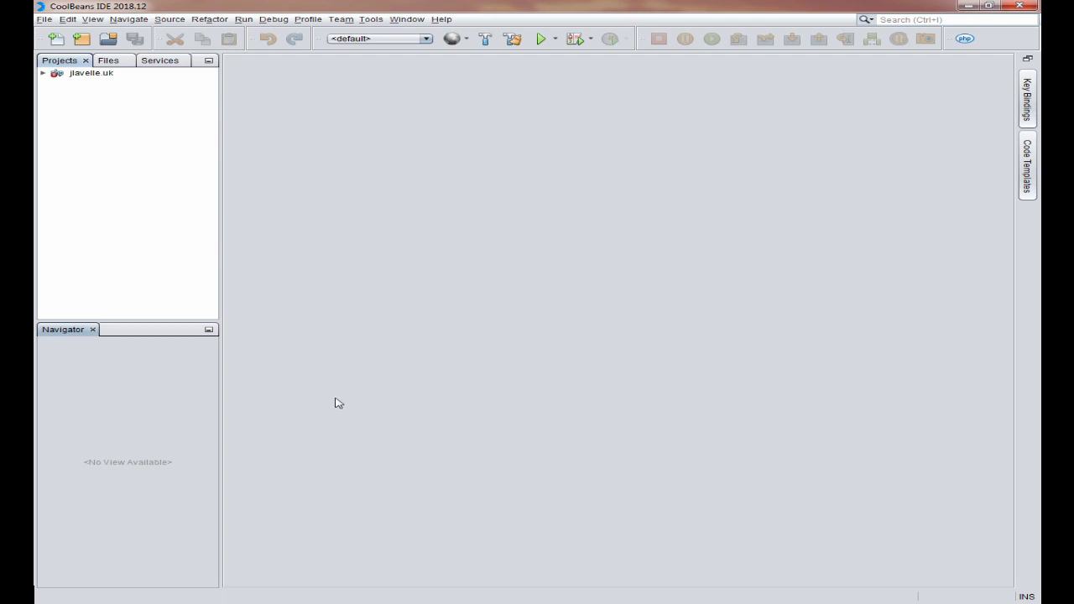
left_click_drag(178, 322, 179, 496)
Check the Tools and User Installed Plugins entries in the Plugins manager's Installed tab, then close it
left_click(370, 18)
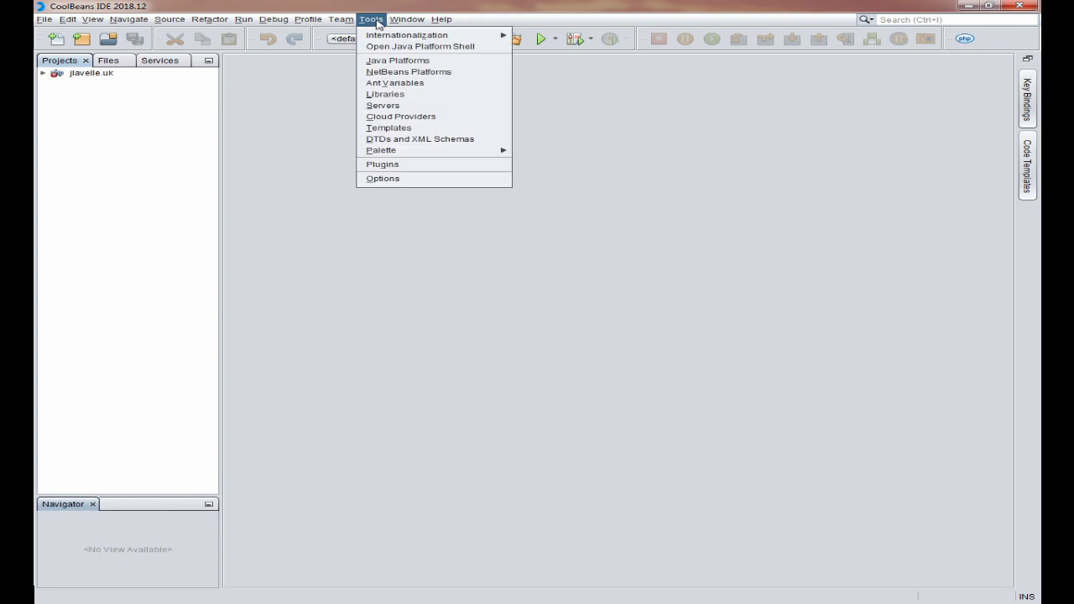
left_click(401, 166)
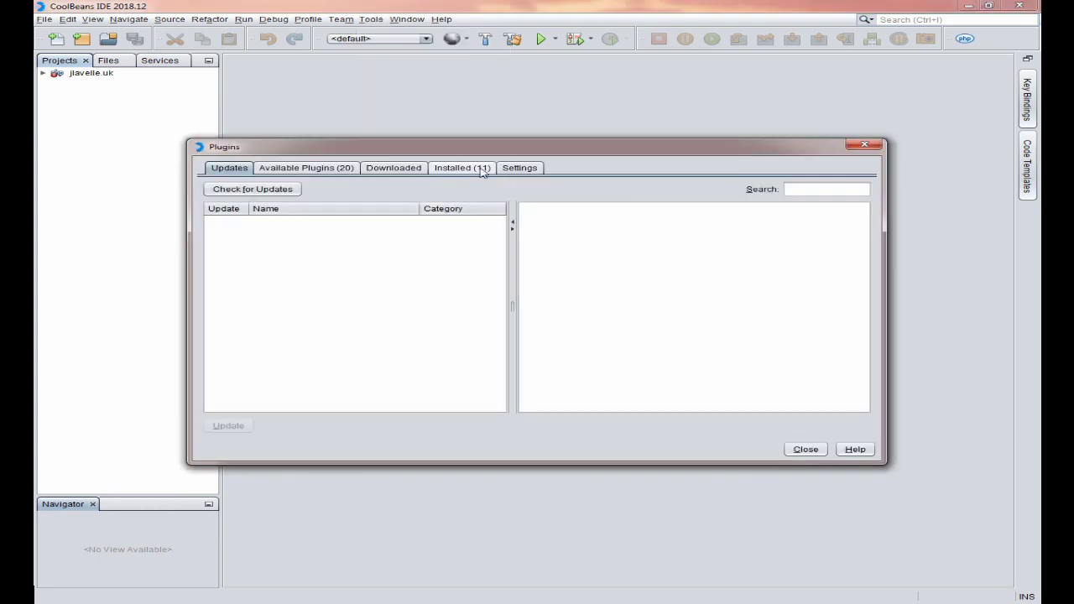
left_click(483, 172)
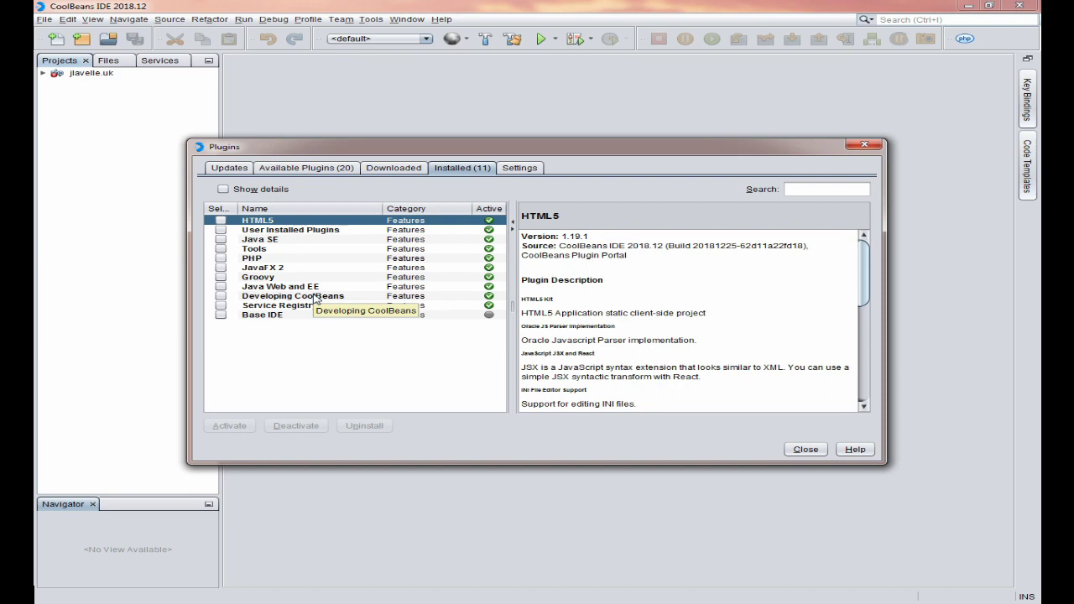
left_click(275, 251)
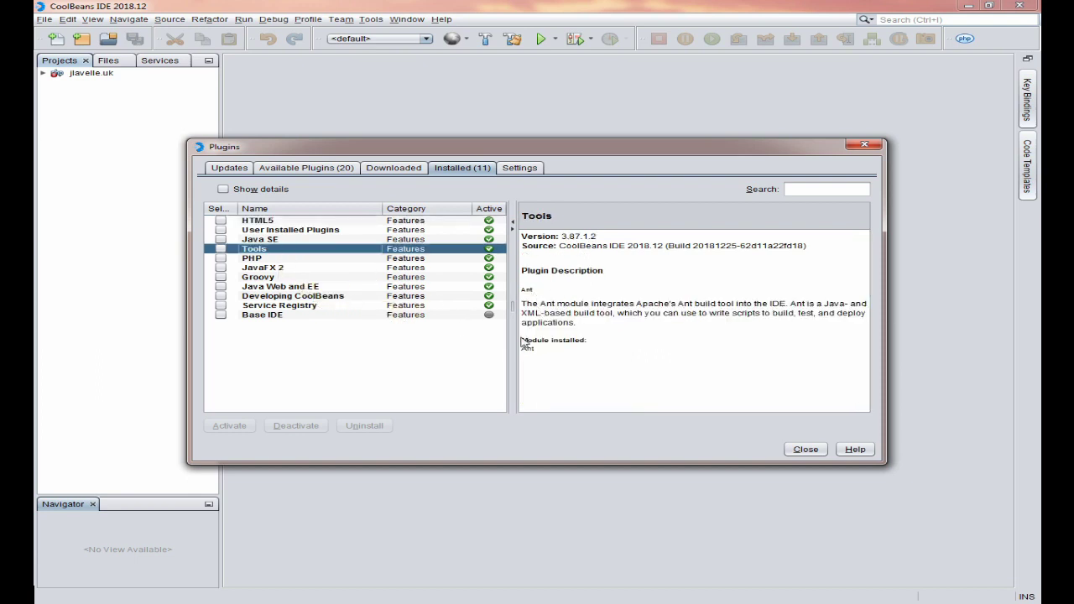
left_click(273, 229)
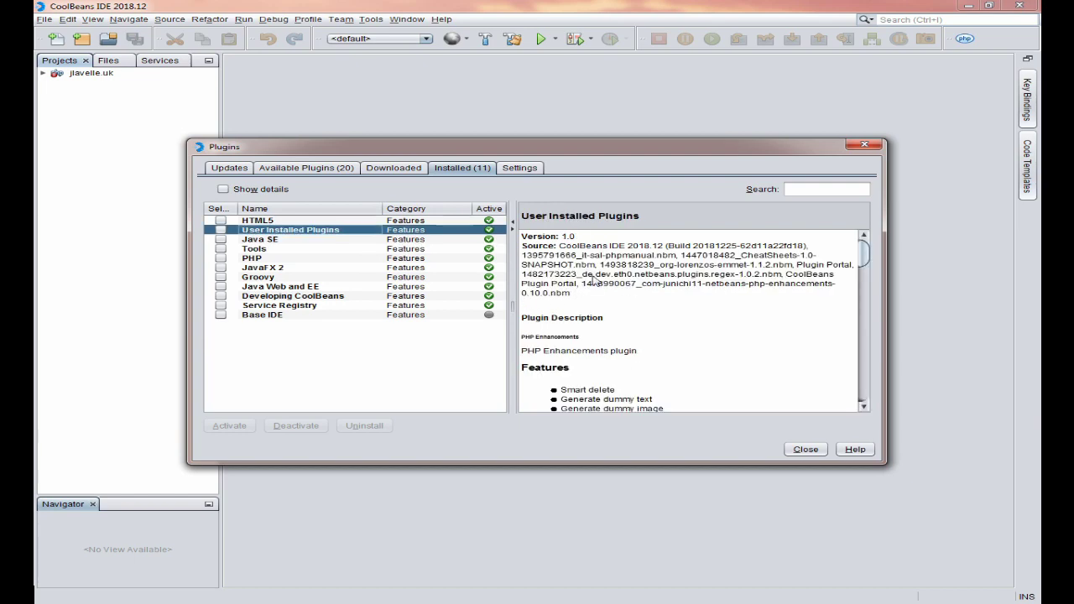
scroll(600, 283, "down", 3)
left_click_drag(864, 270, 835, 268)
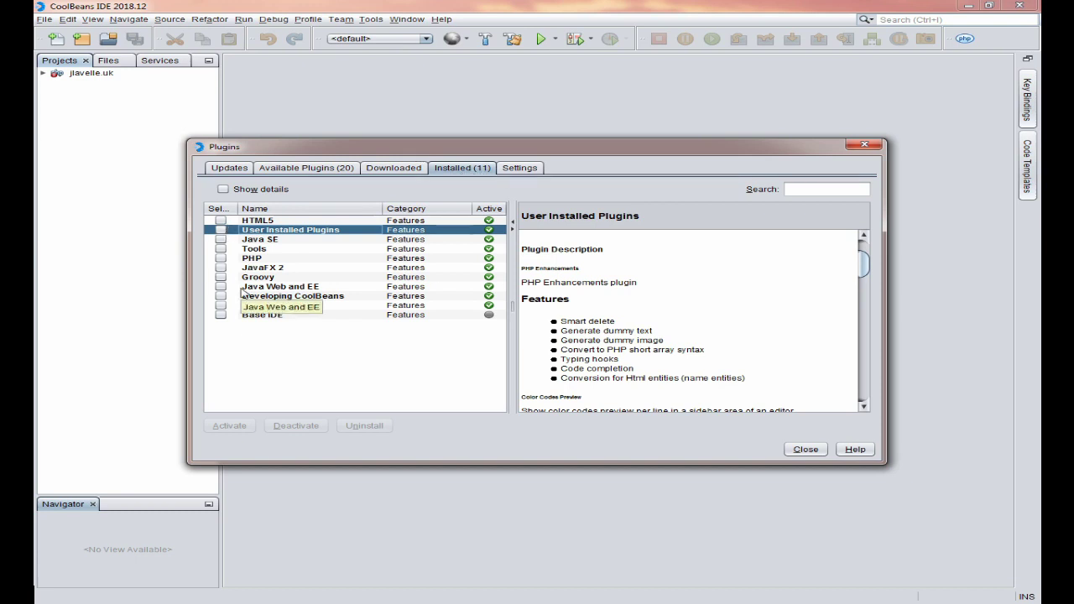
left_click(804, 449)
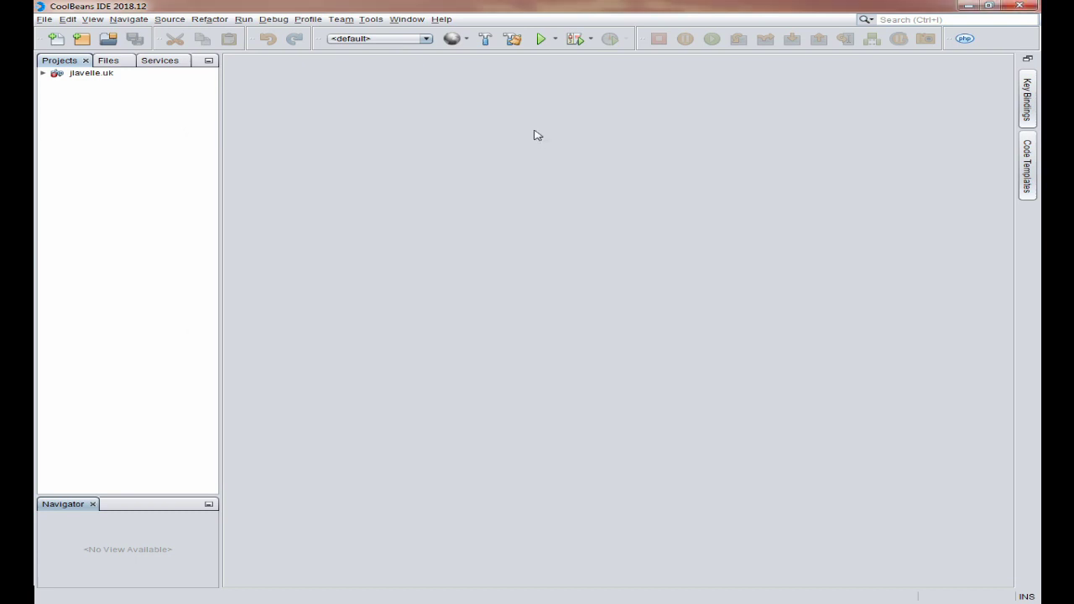
Begin a new PHP Application project and advance to Name and Location with PhpProject1
left_click(81, 39)
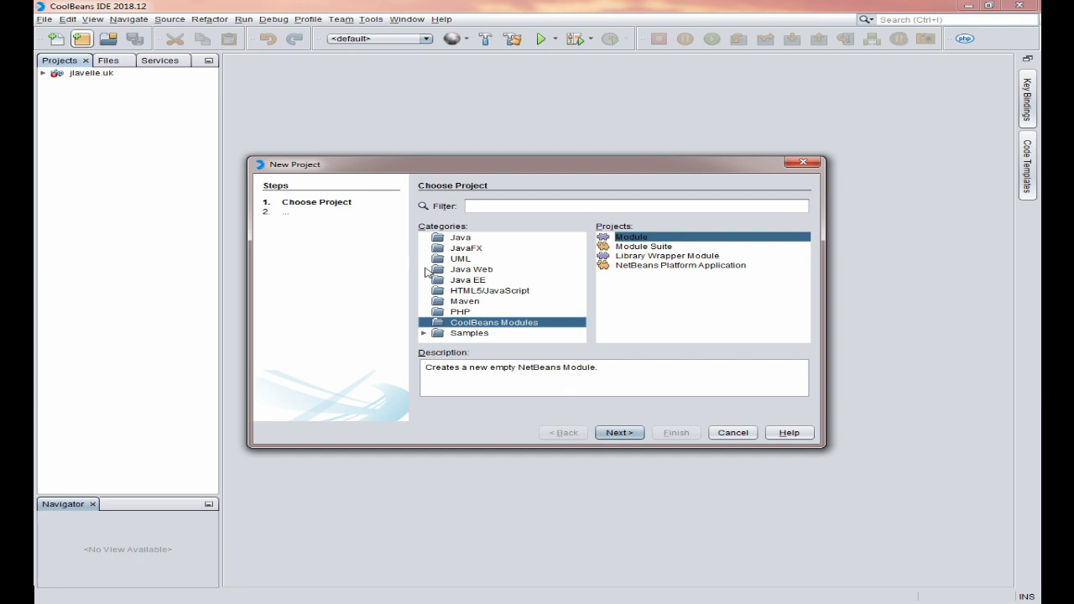
left_click(463, 282)
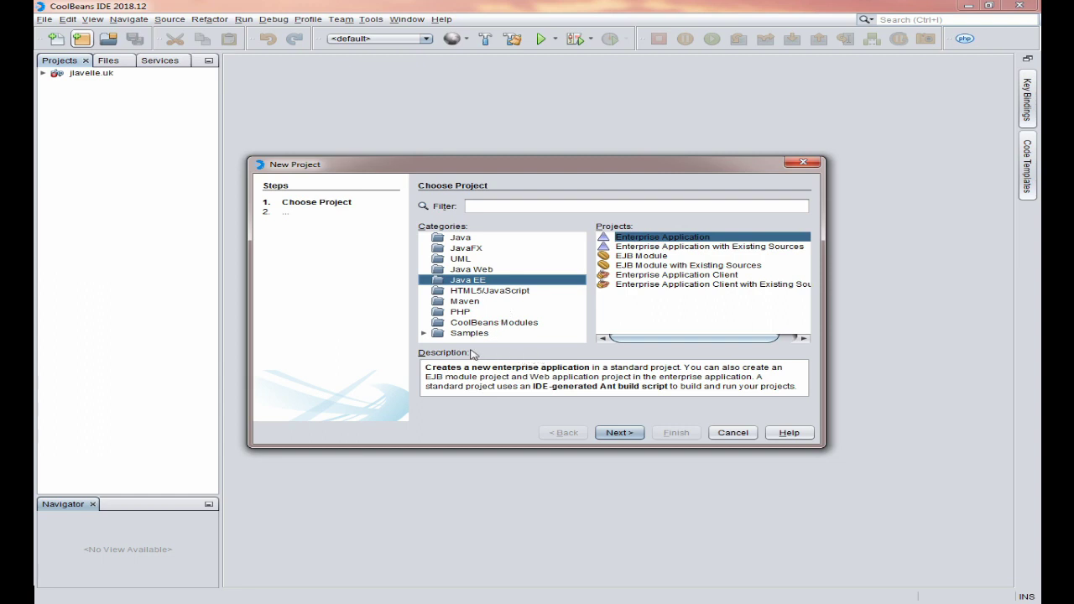
left_click(460, 313)
left_click(619, 433)
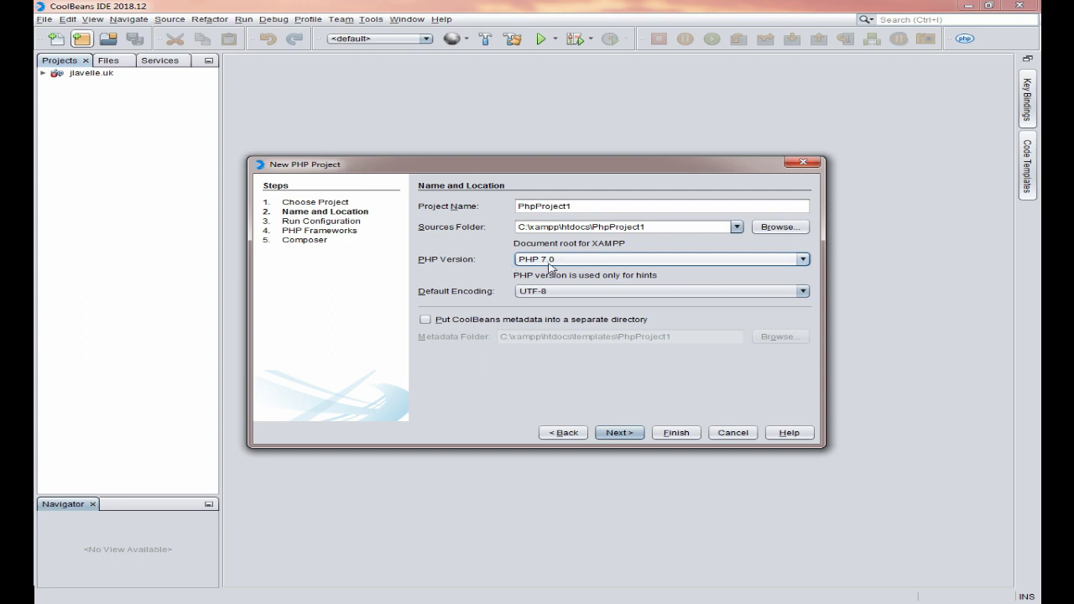
Choose PHP 7.2 as the project's PHP version and advance to Run Configuration
left_click(803, 260)
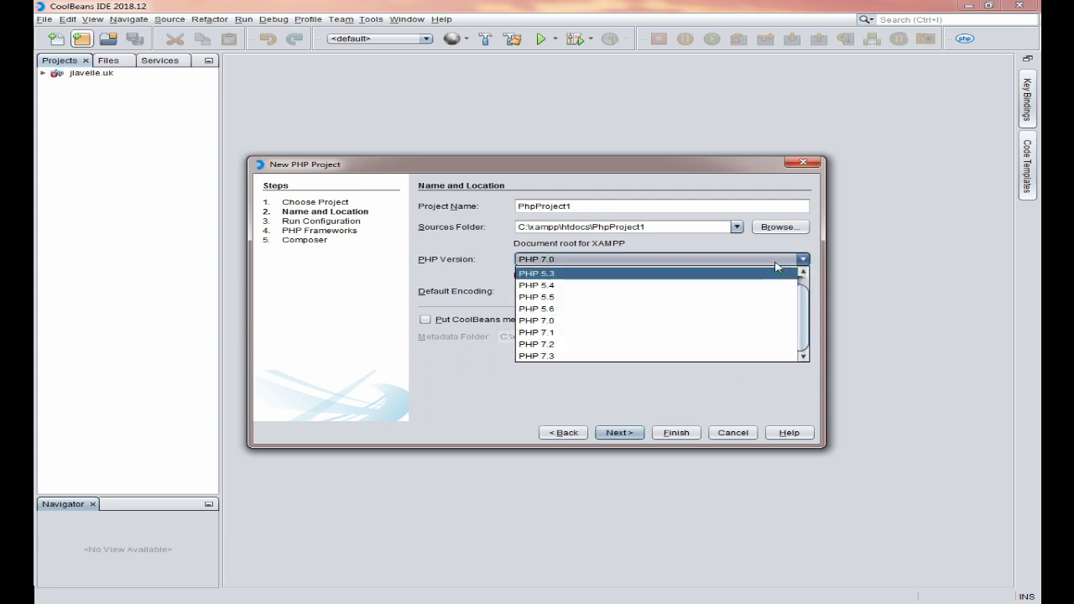
left_click(547, 357)
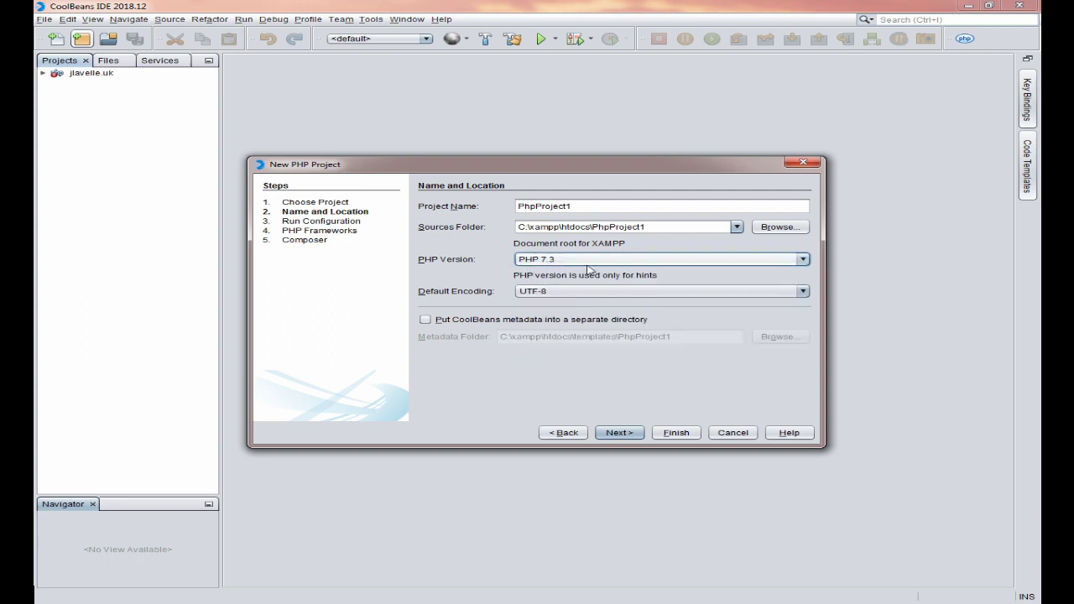
left_click(802, 259)
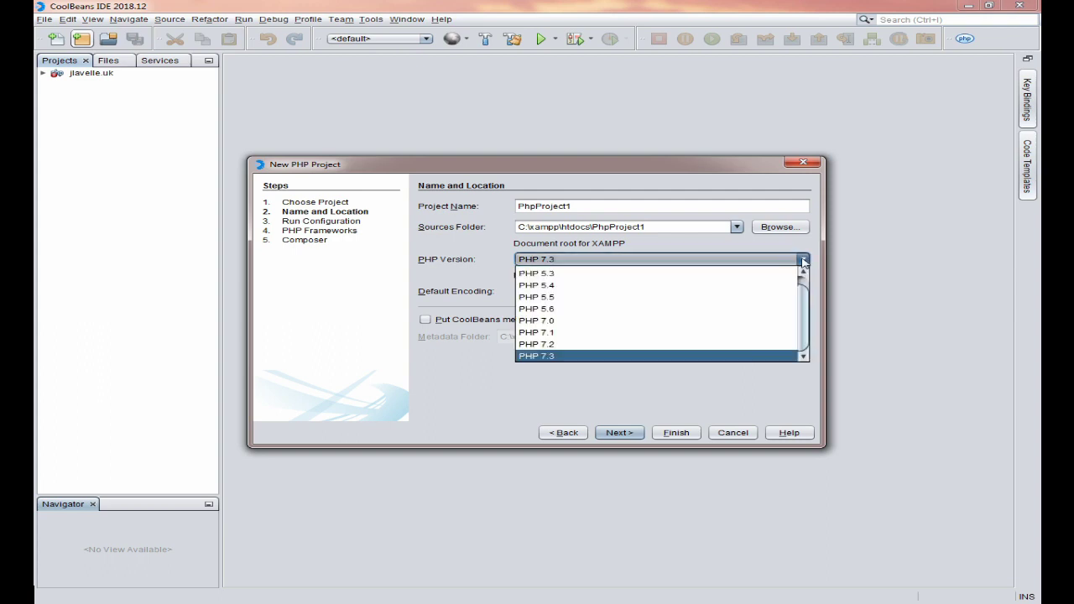
left_click(701, 344)
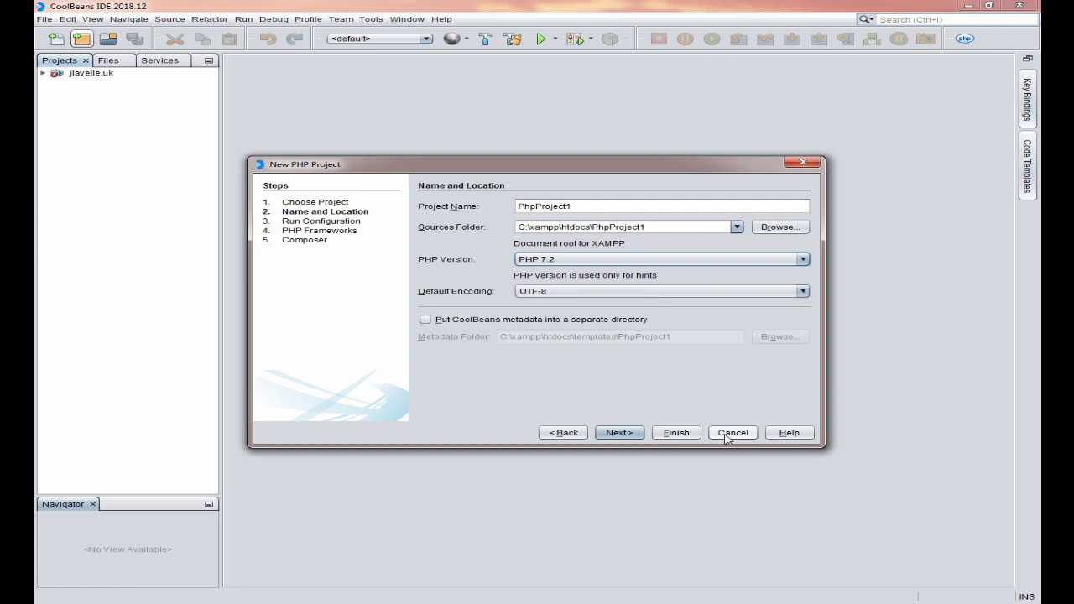
left_click(620, 433)
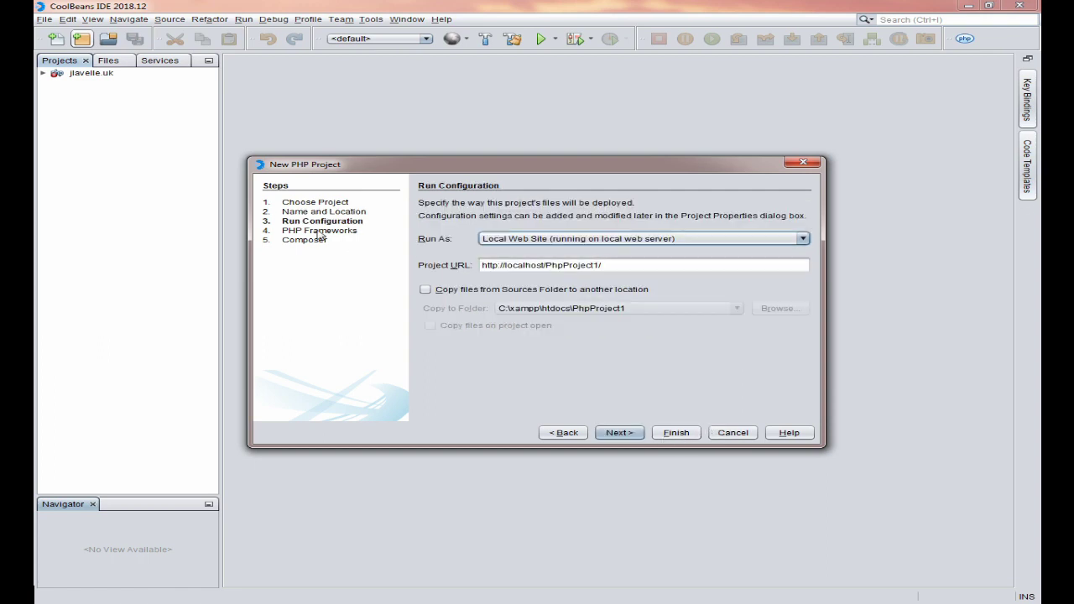
Advance the New PHP Project wizard through PHP Frameworks and Composer, then cancel it
left_click(619, 433)
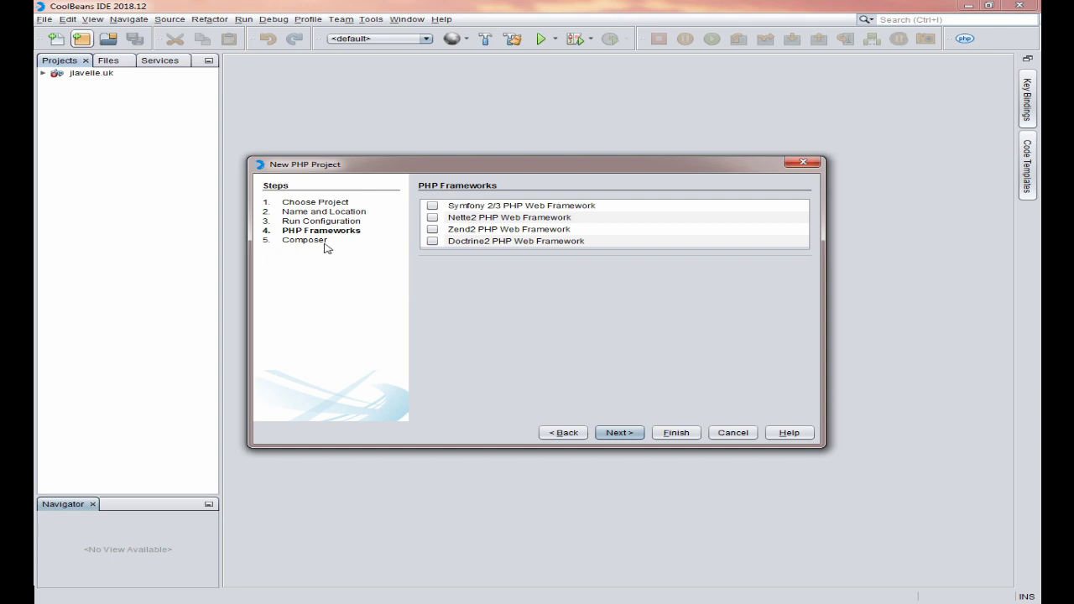
left_click(619, 433)
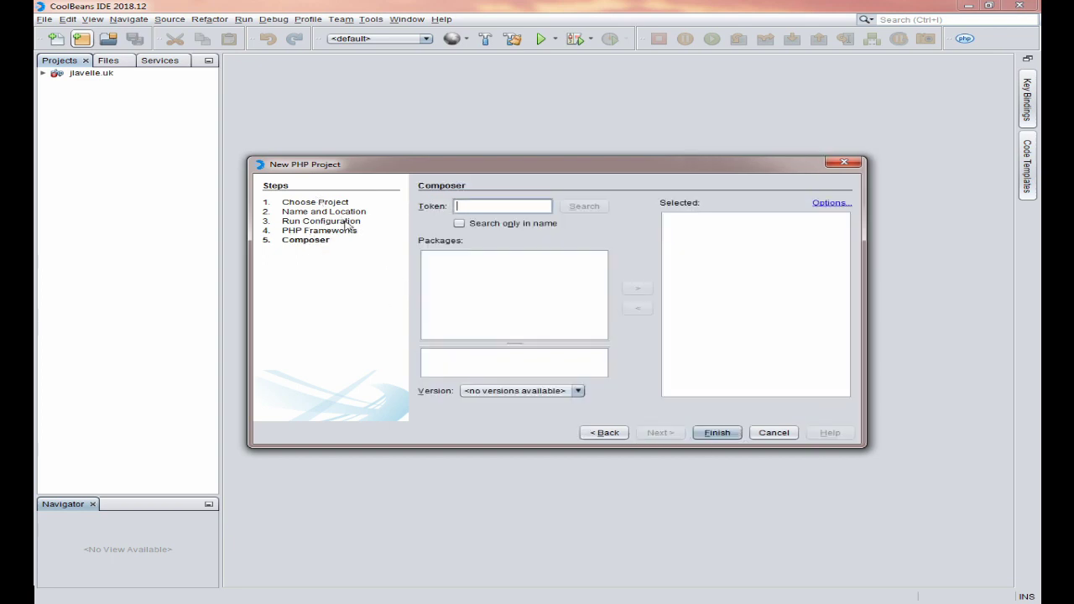
left_click(774, 433)
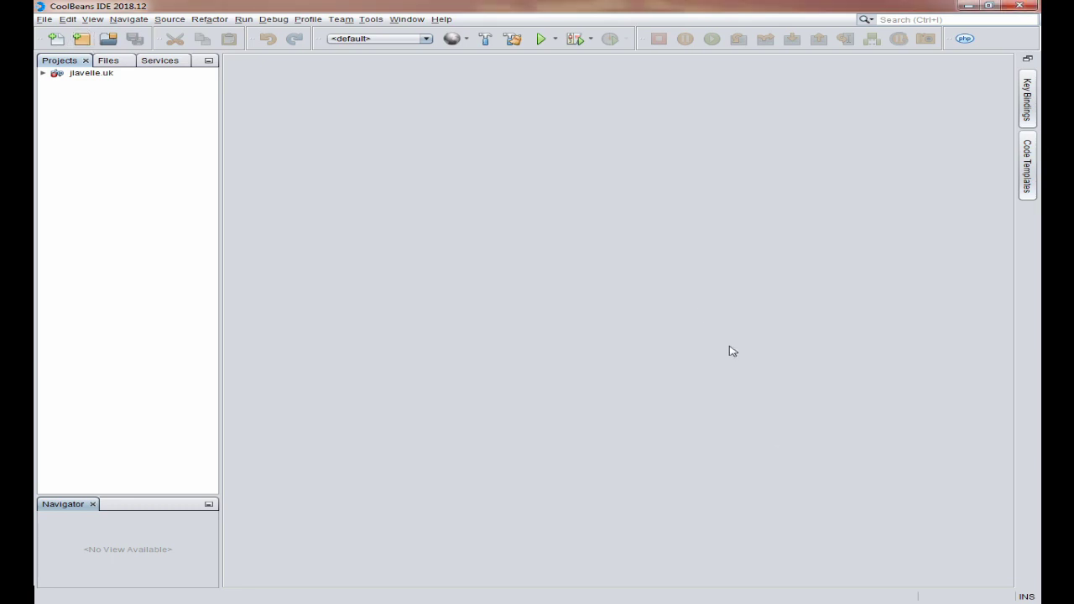
left_click(372, 20)
In Tools > Options, view PHP Frameworks & Tools, then Java's Nashorn settings
left_click(416, 178)
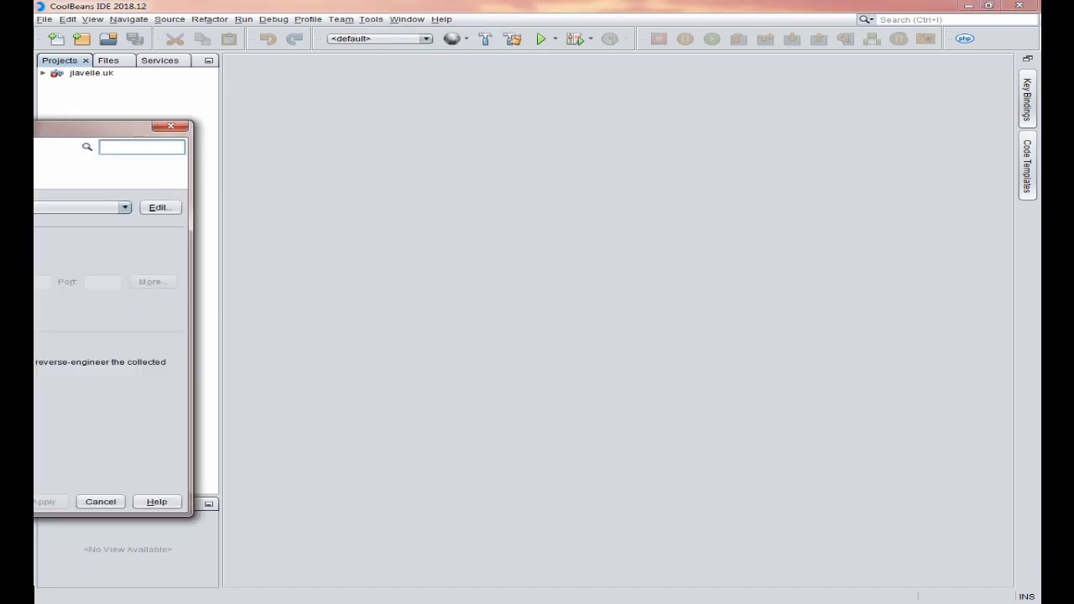
left_click_drag(466, 103, 617, 109)
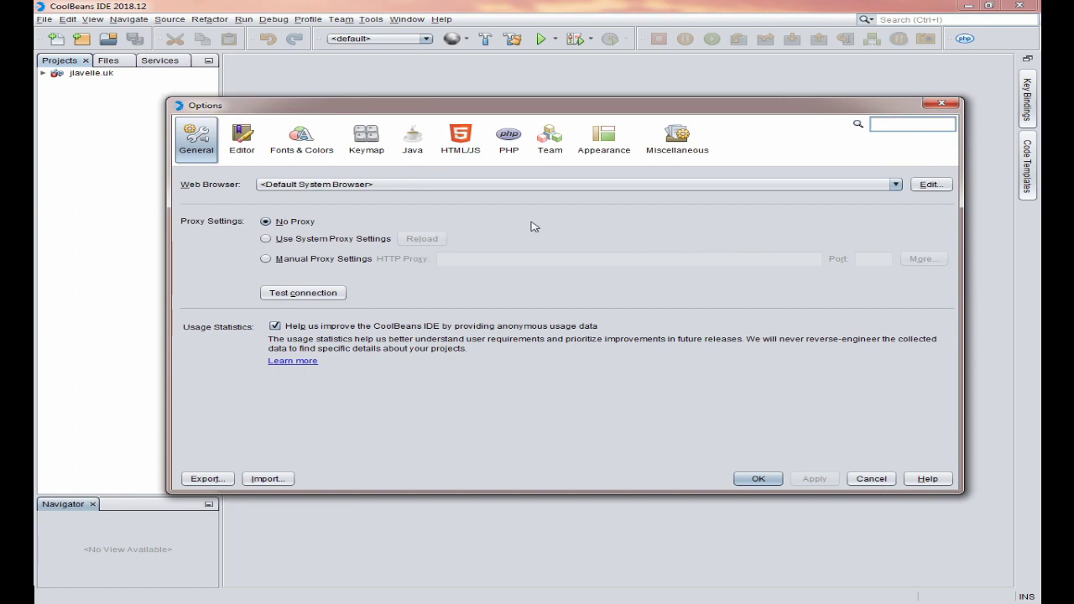
left_click(507, 144)
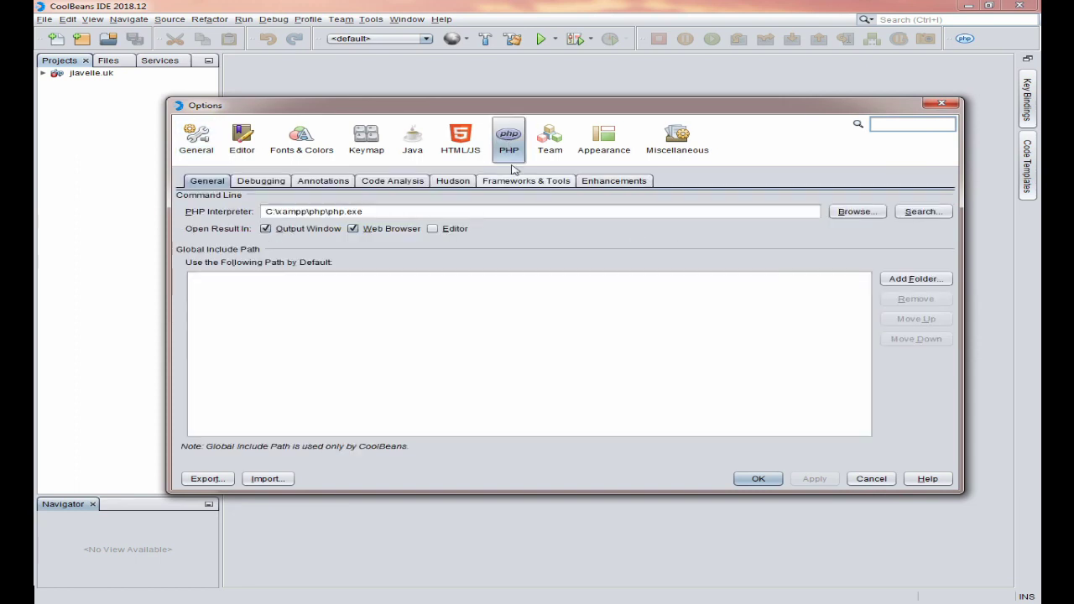
left_click(532, 183)
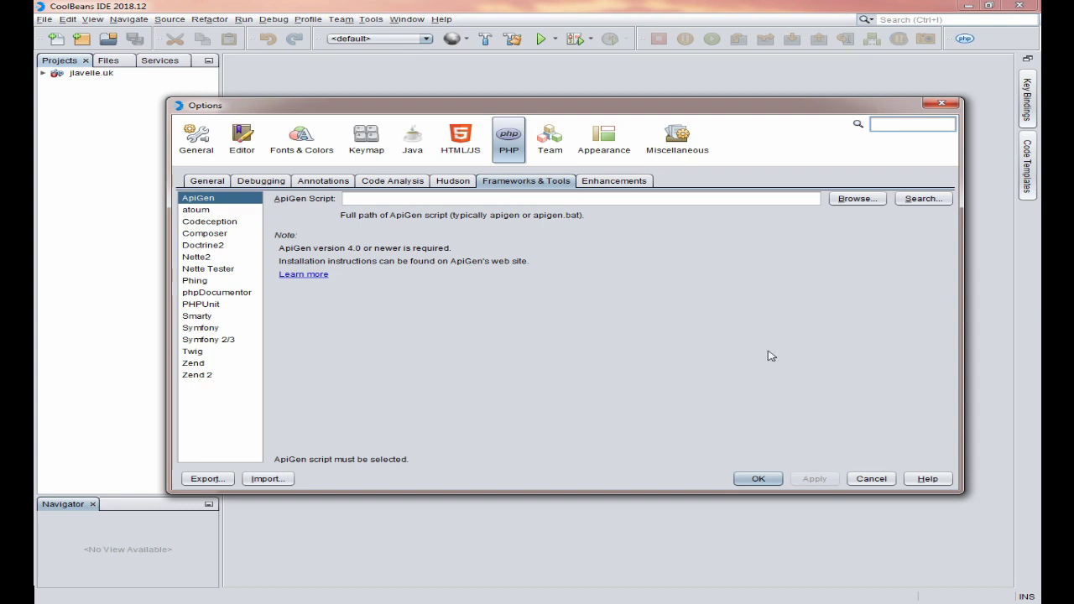
left_click(408, 143)
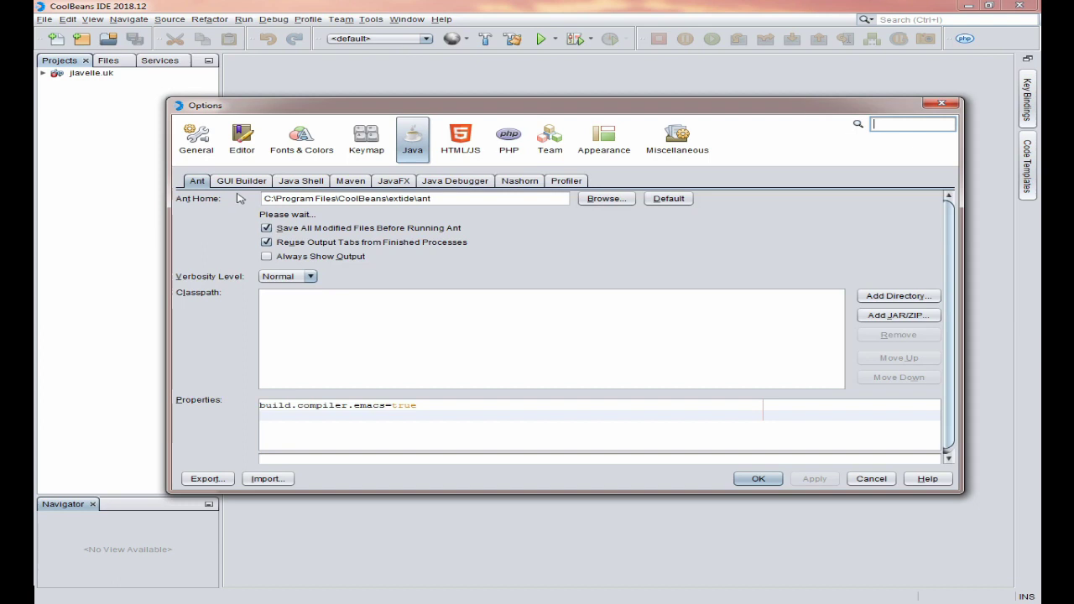
left_click(515, 179)
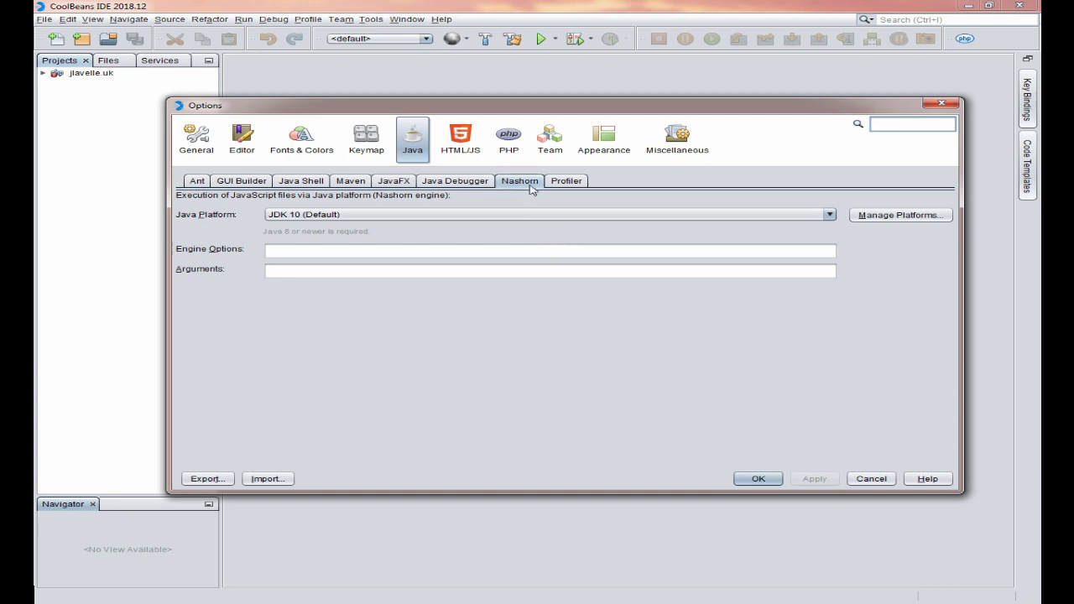
Enable Named Colors for Color Codes Preview in HTML/JS Miscellaneous settings and apply with OK
left_click(460, 139)
left_click(272, 180)
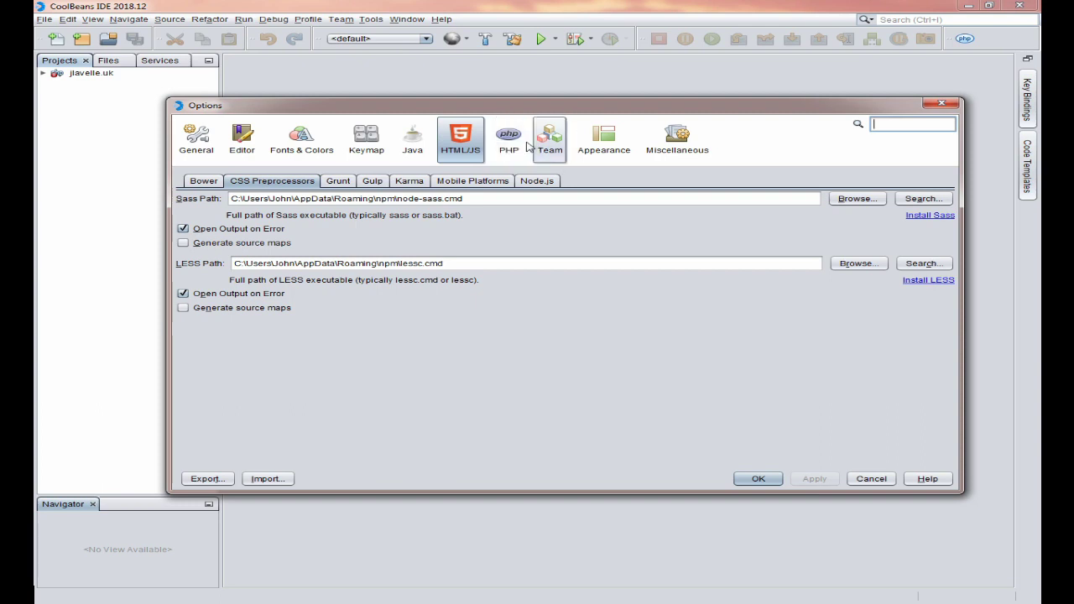
left_click(686, 144)
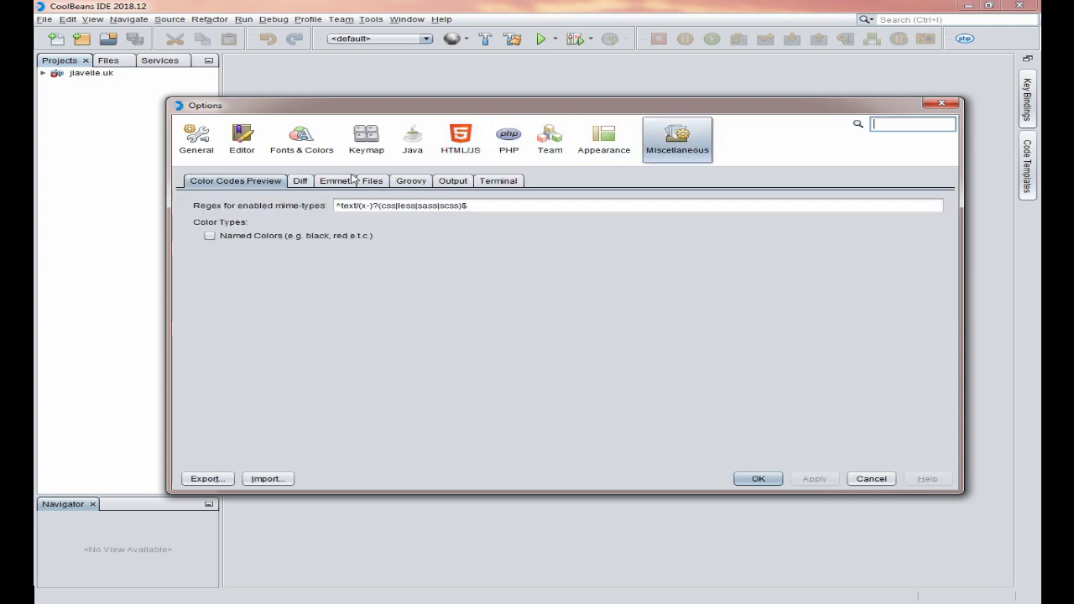
left_click(211, 237)
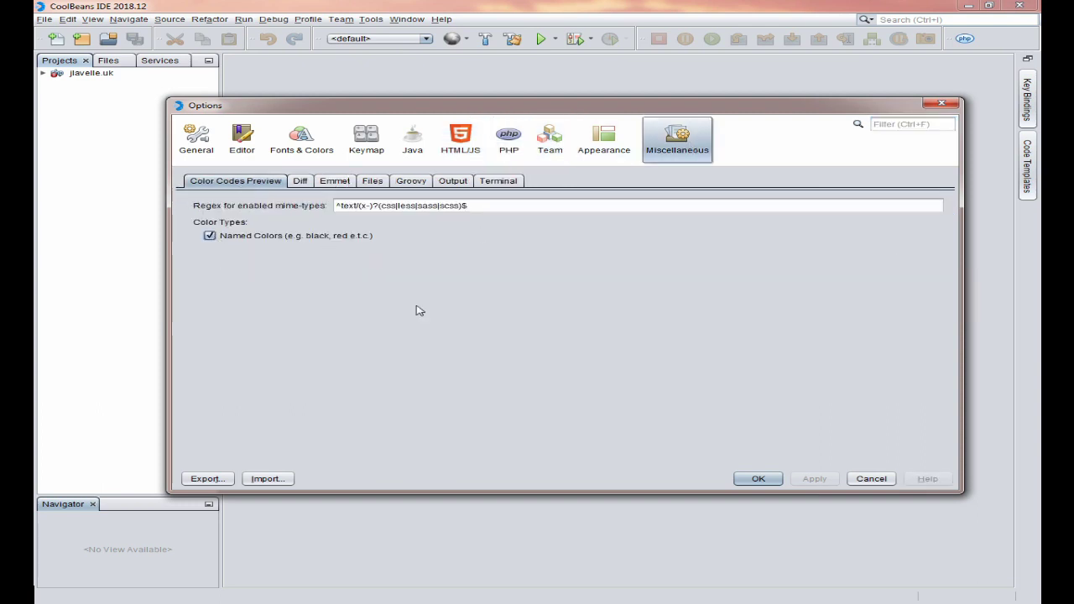
left_click(745, 475)
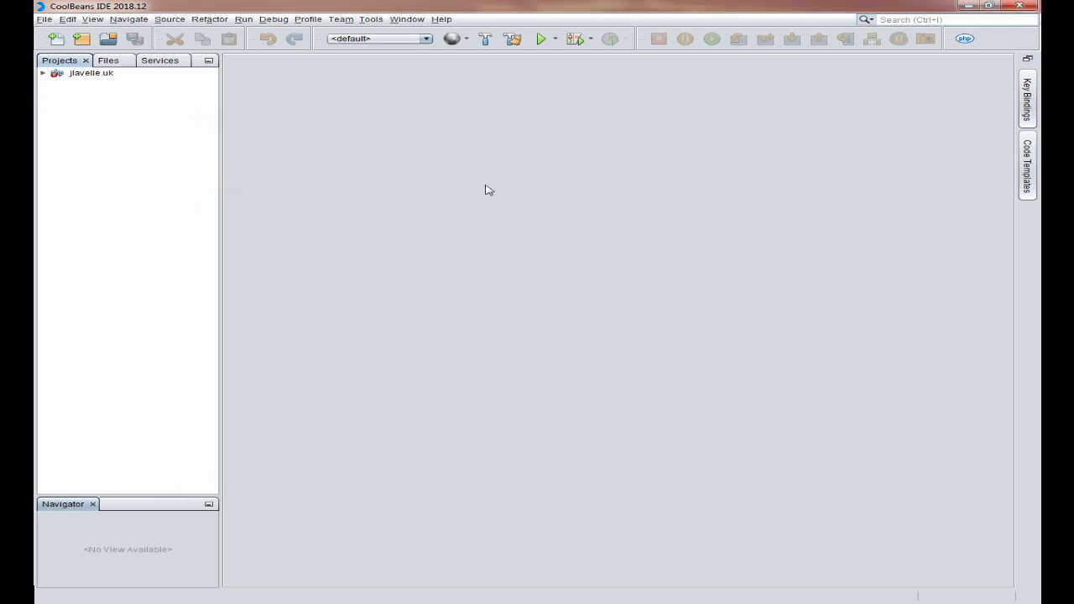